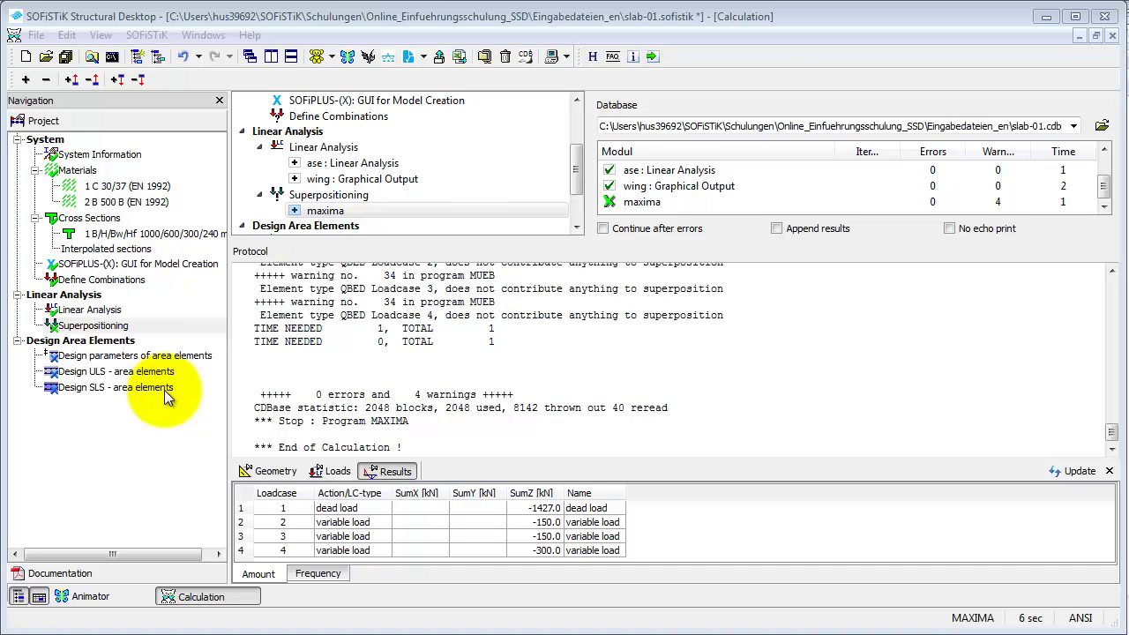
Open the area-element design parameters and keep Remaining Groups as Two Layers (orthogonal).
{"action": "double_click", "coordinate": [161, 356]}
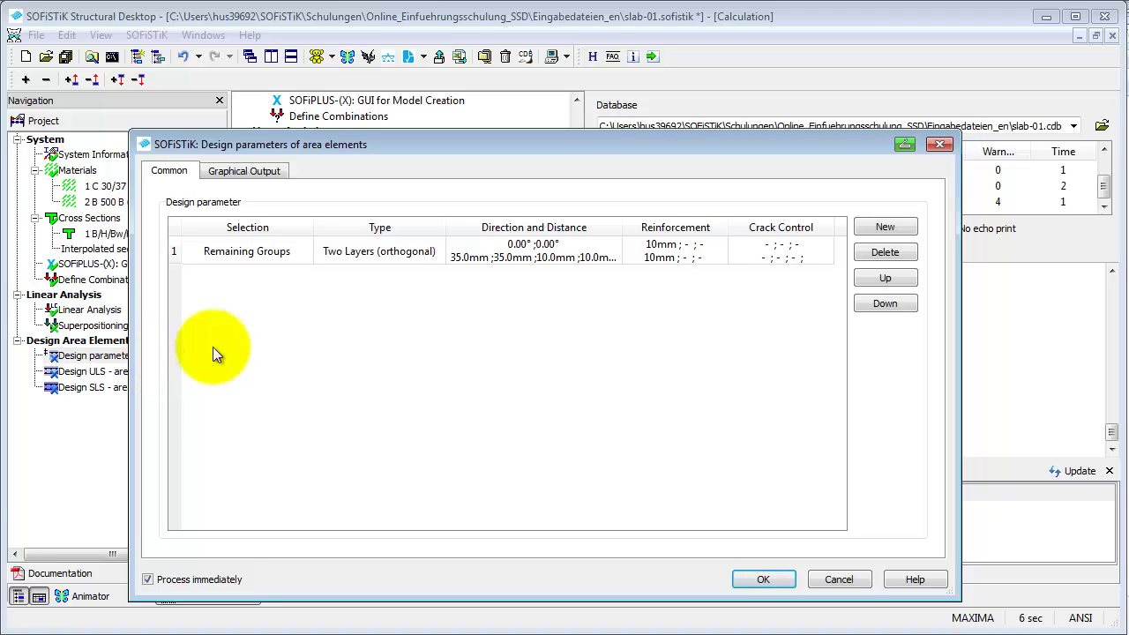
{"action": "left_click", "coordinate": [396, 252]}
{"action": "left_click", "coordinate": [437, 251]}
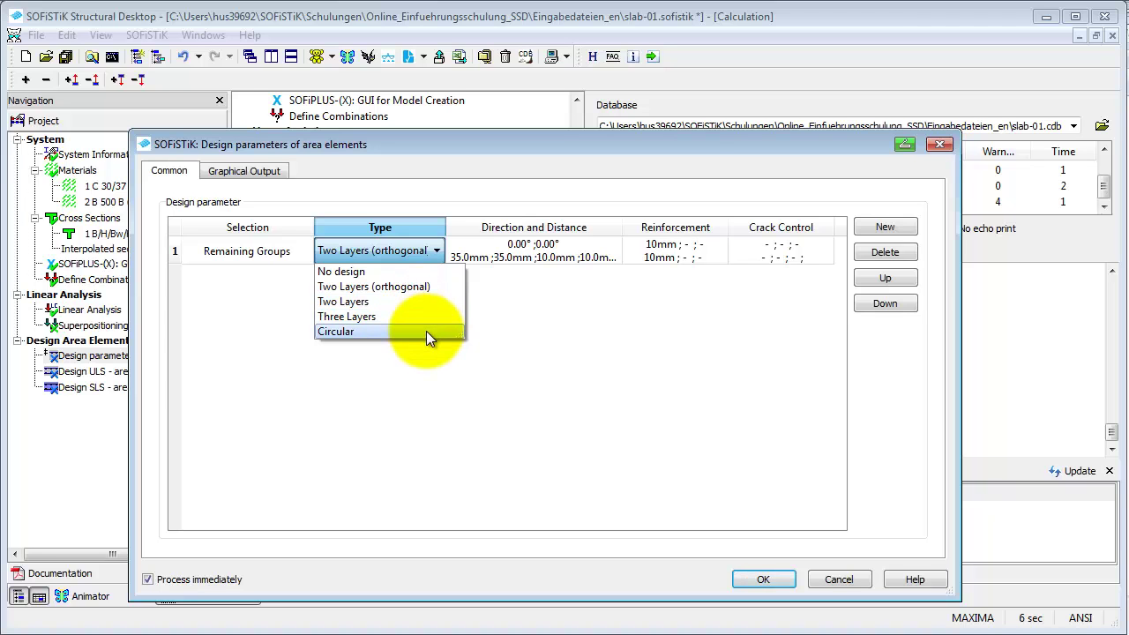
{"action": "left_click", "coordinate": [458, 396]}
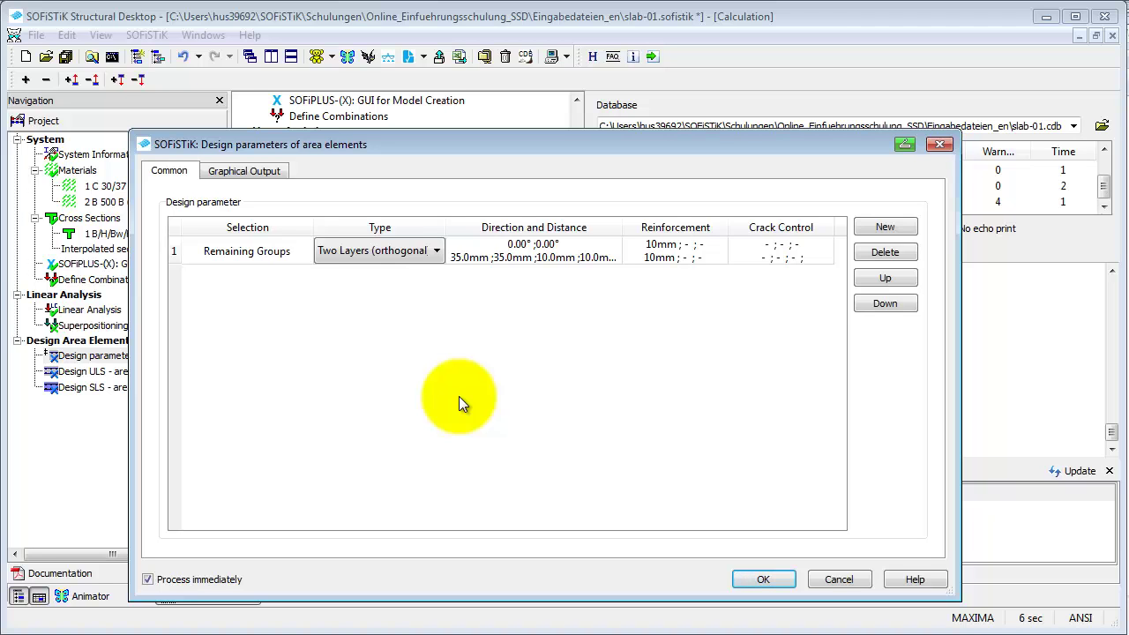
{"action": "left_click", "coordinate": [552, 253]}
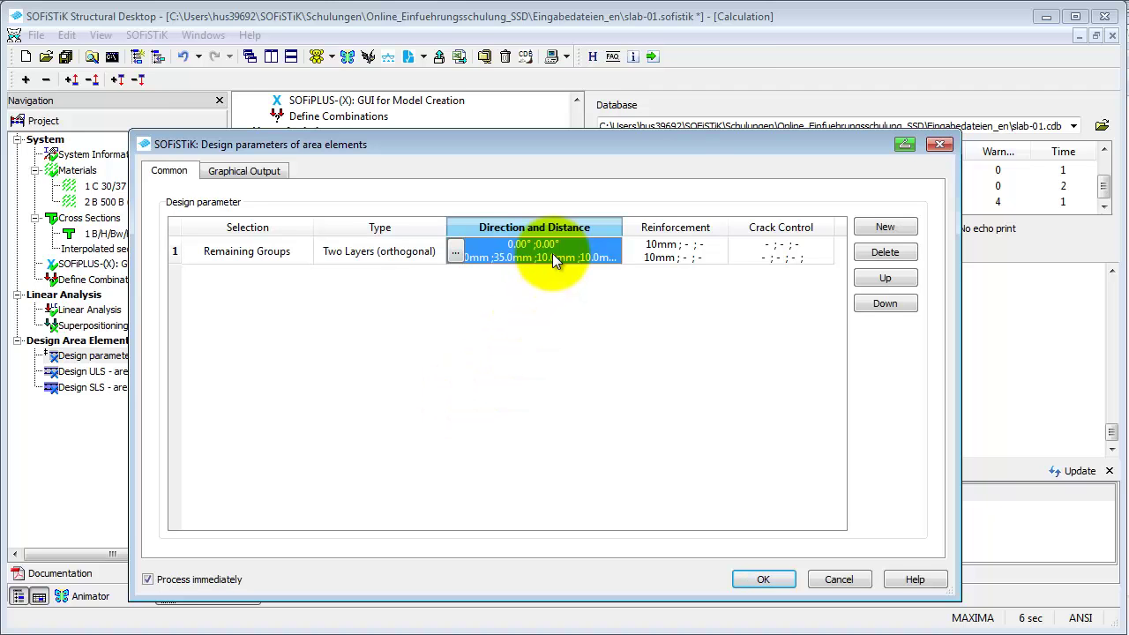
{"action": "left_click", "coordinate": [456, 252]}
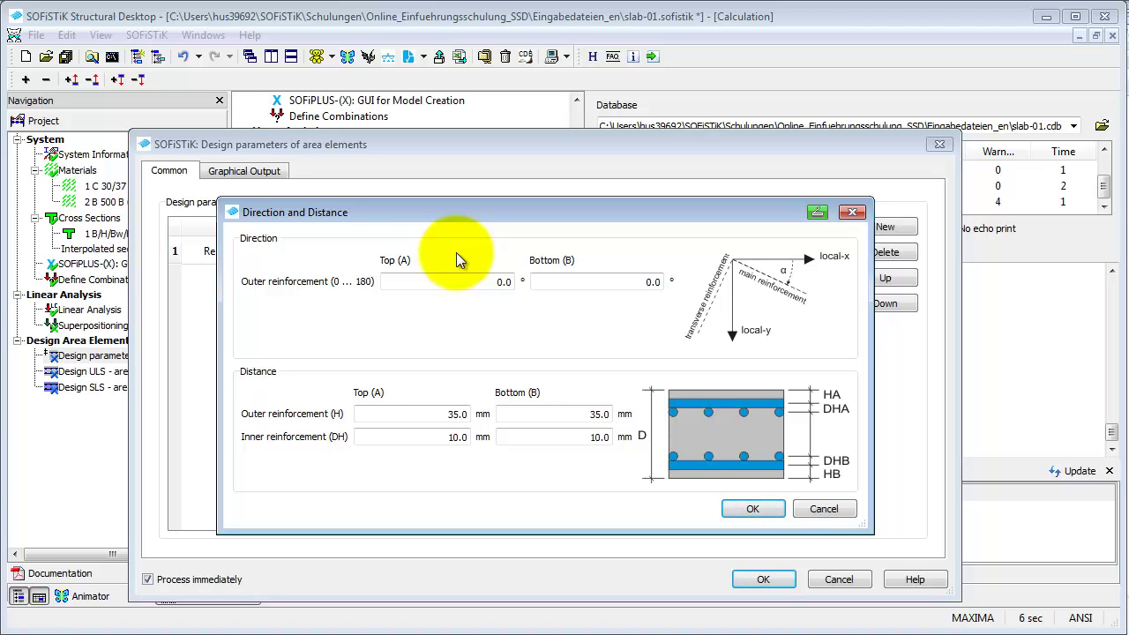
{"action": "left_click", "coordinate": [752, 509]}
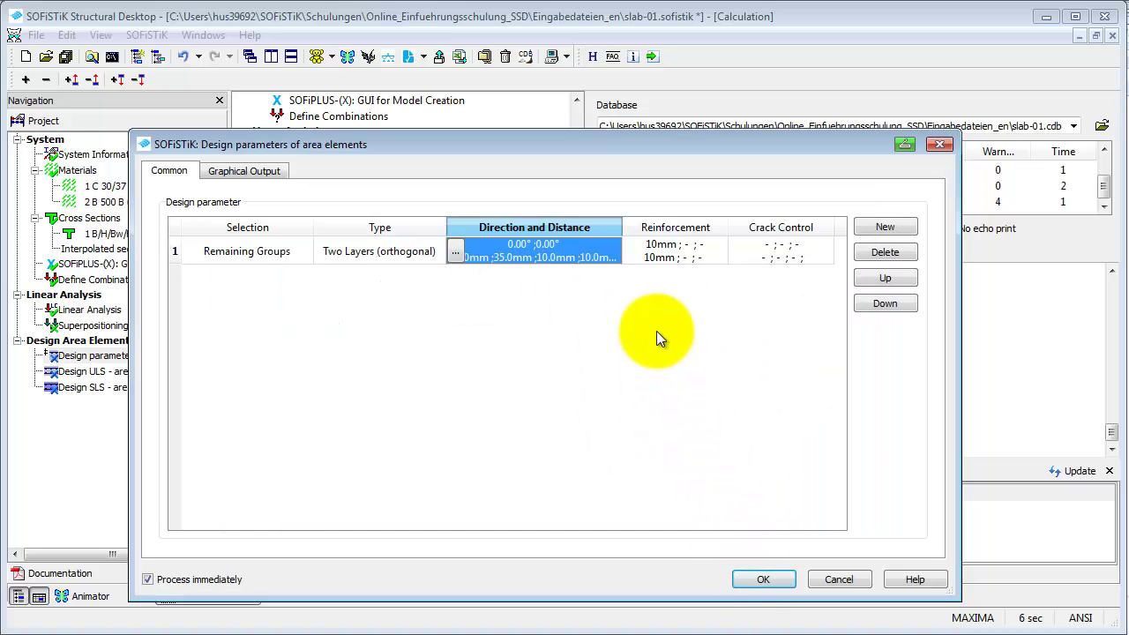
{"action": "left_click", "coordinate": [680, 257]}
{"action": "left_click", "coordinate": [630, 255]}
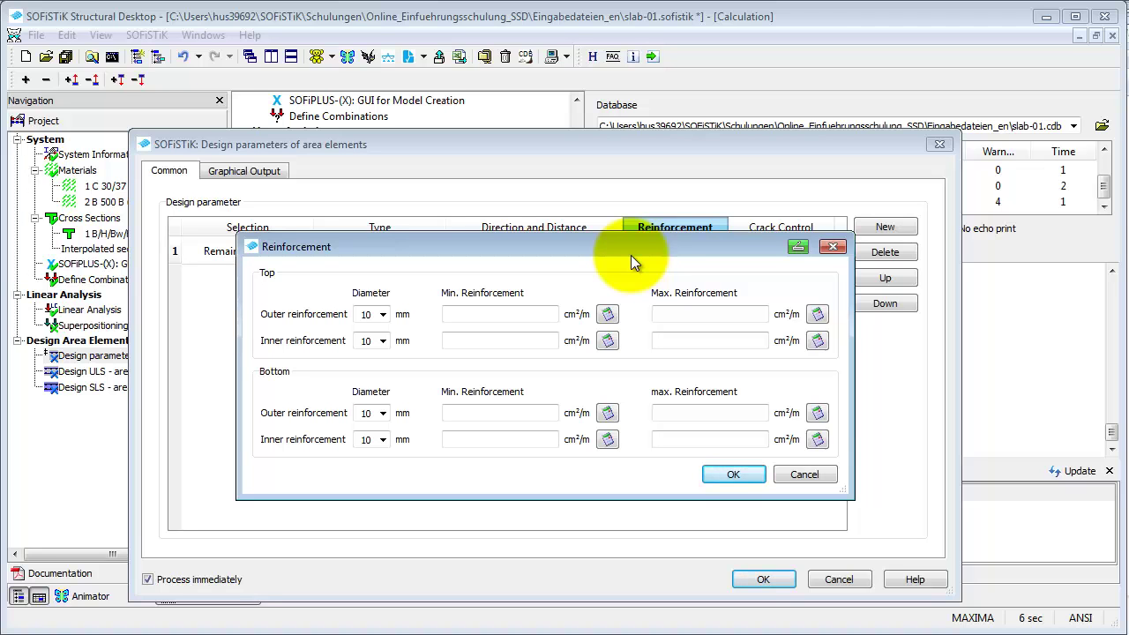
{"action": "left_click", "coordinate": [734, 476]}
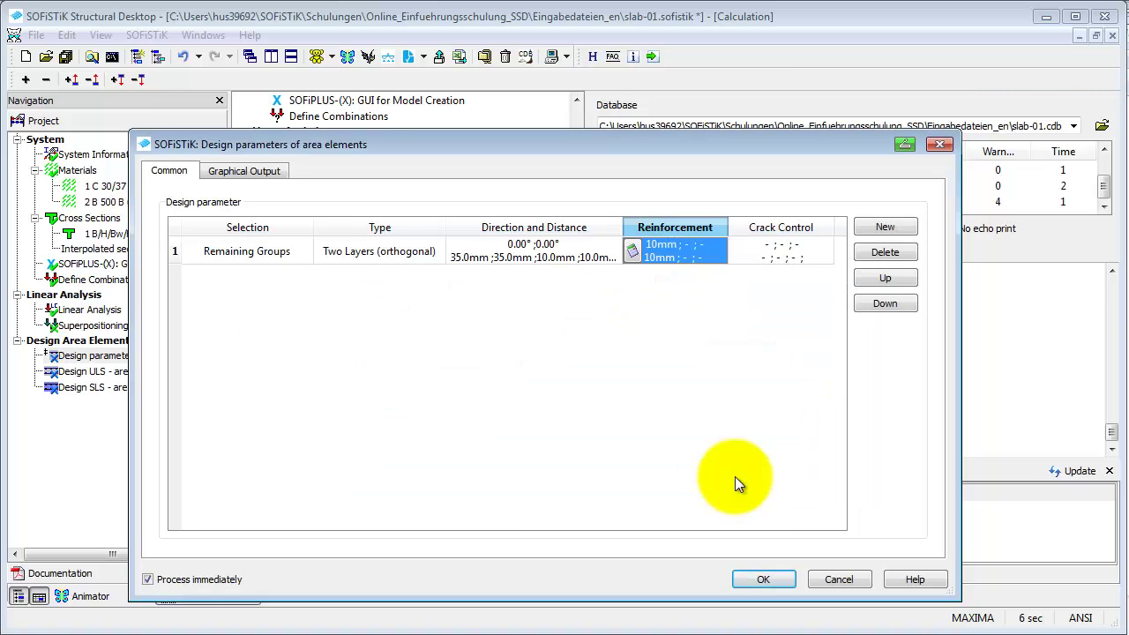
{"action": "left_click", "coordinate": [785, 250]}
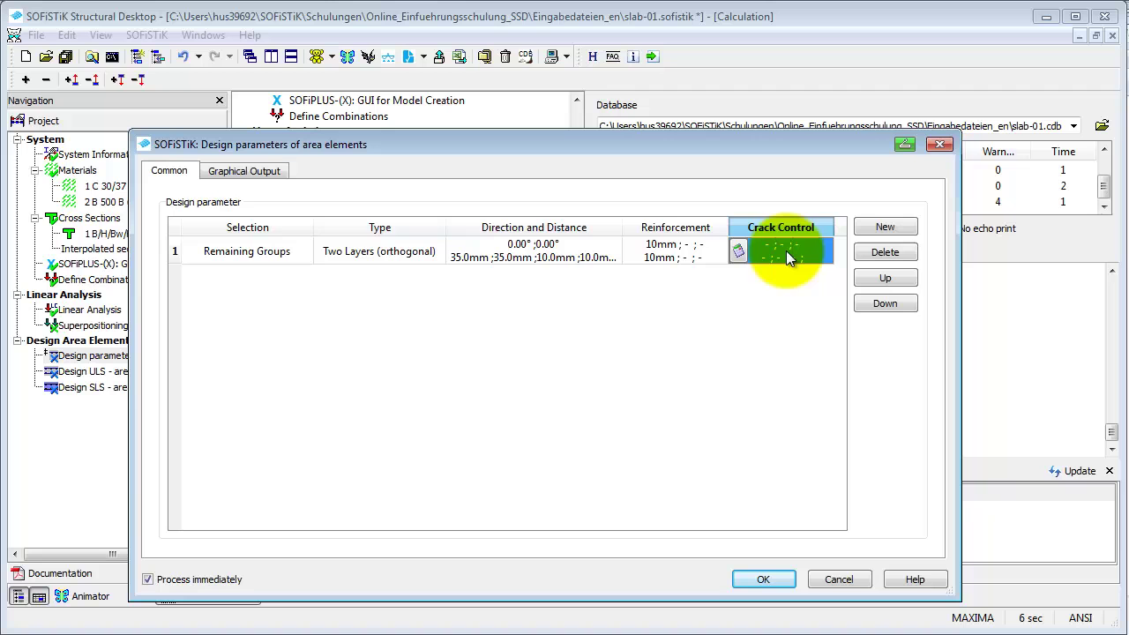
{"action": "left_click", "coordinate": [737, 253]}
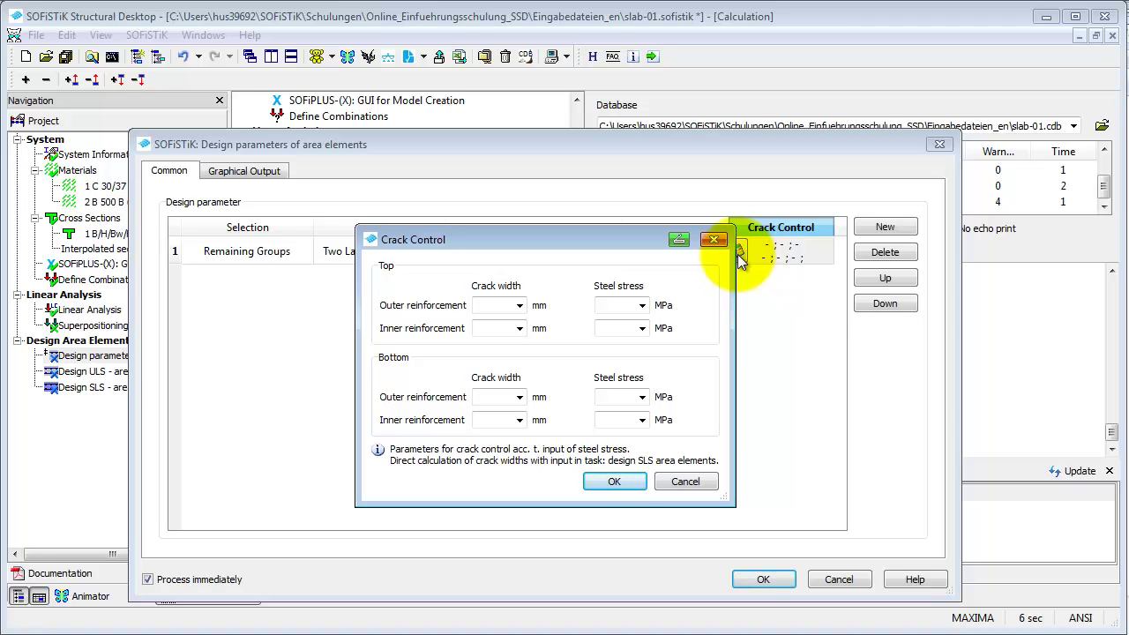
{"action": "left_click", "coordinate": [614, 481]}
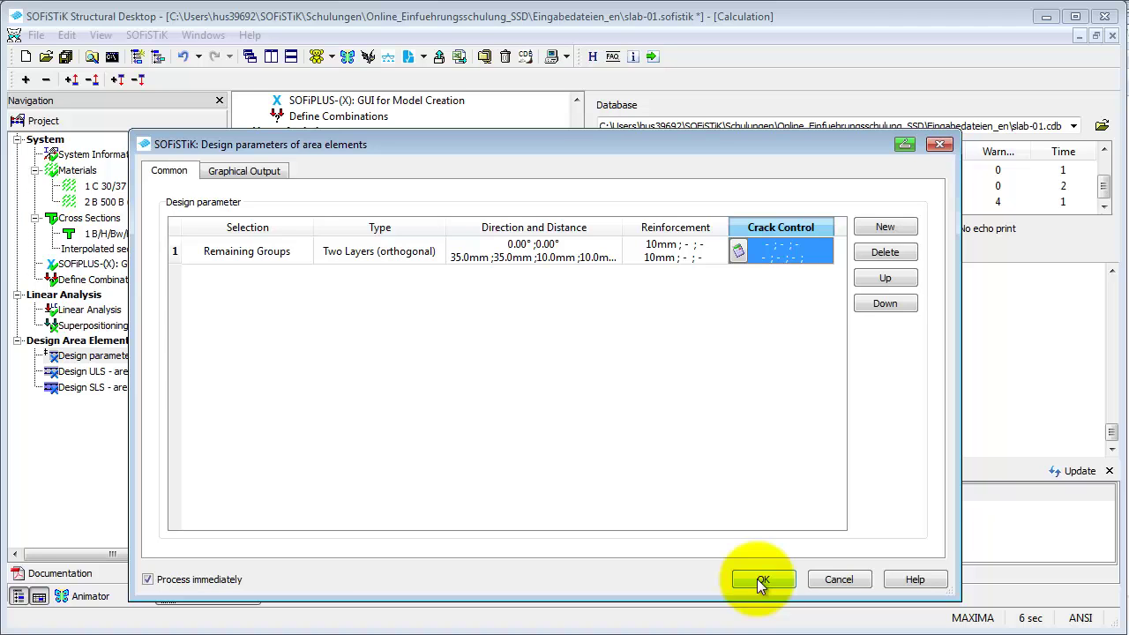
{"action": "left_click", "coordinate": [889, 229]}
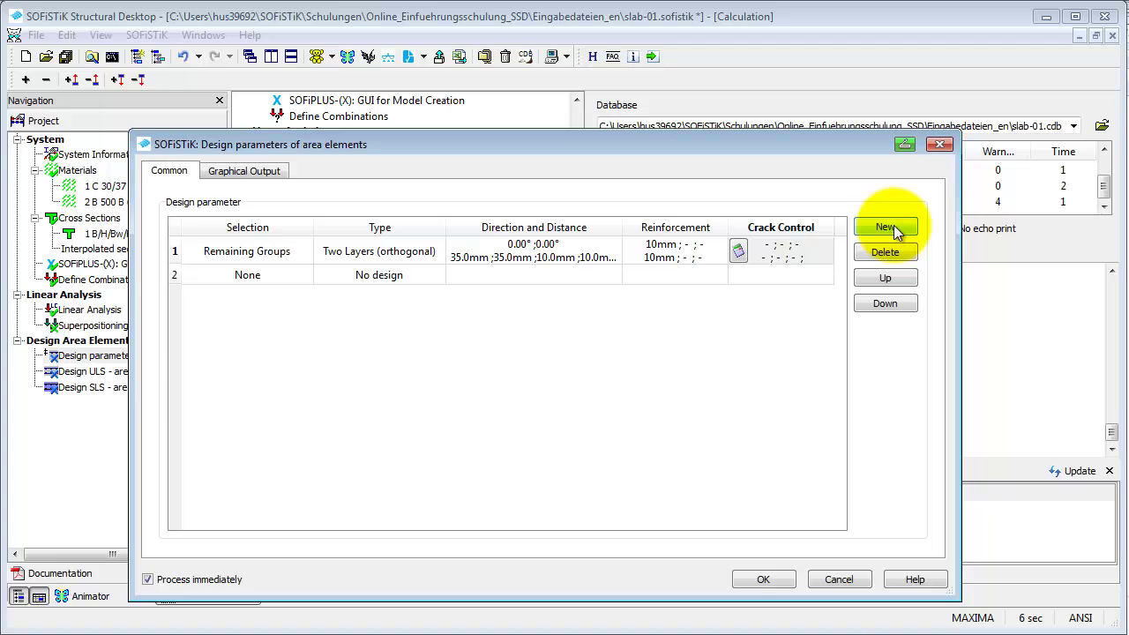
{"action": "left_click", "coordinate": [247, 277]}
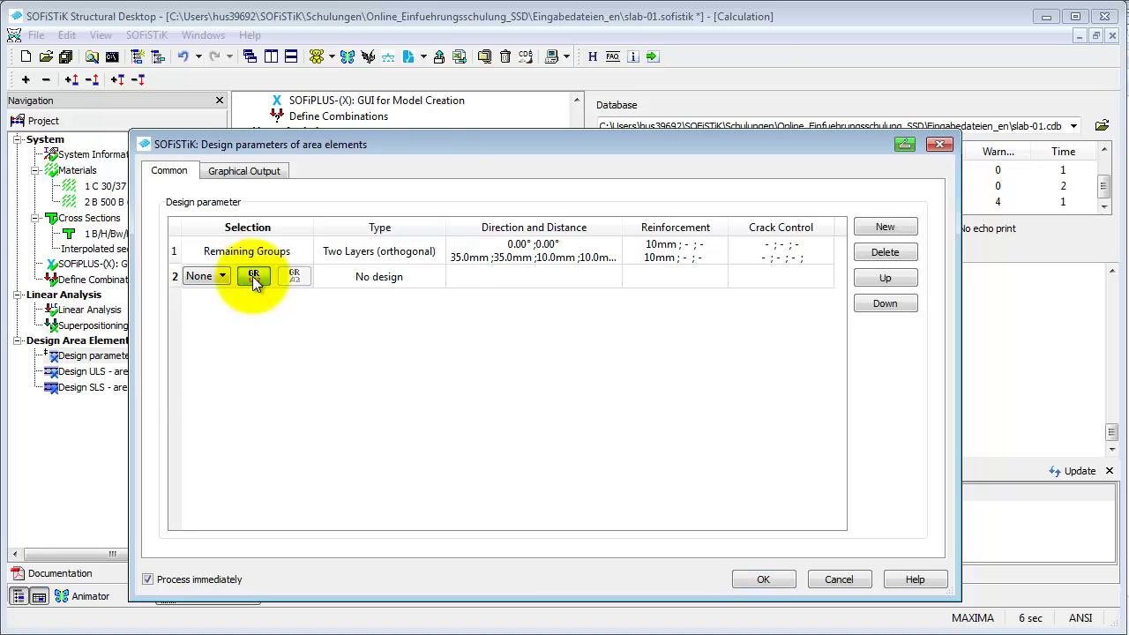
{"action": "left_click", "coordinate": [253, 276]}
{"action": "left_click", "coordinate": [163, 230]}
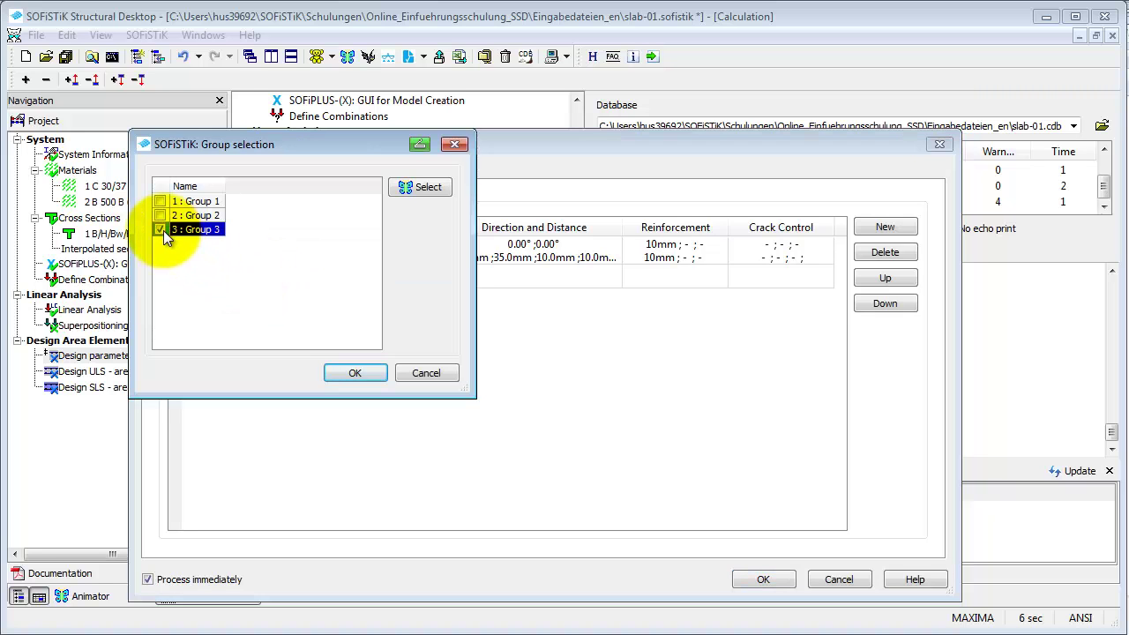
{"action": "left_click", "coordinate": [341, 374]}
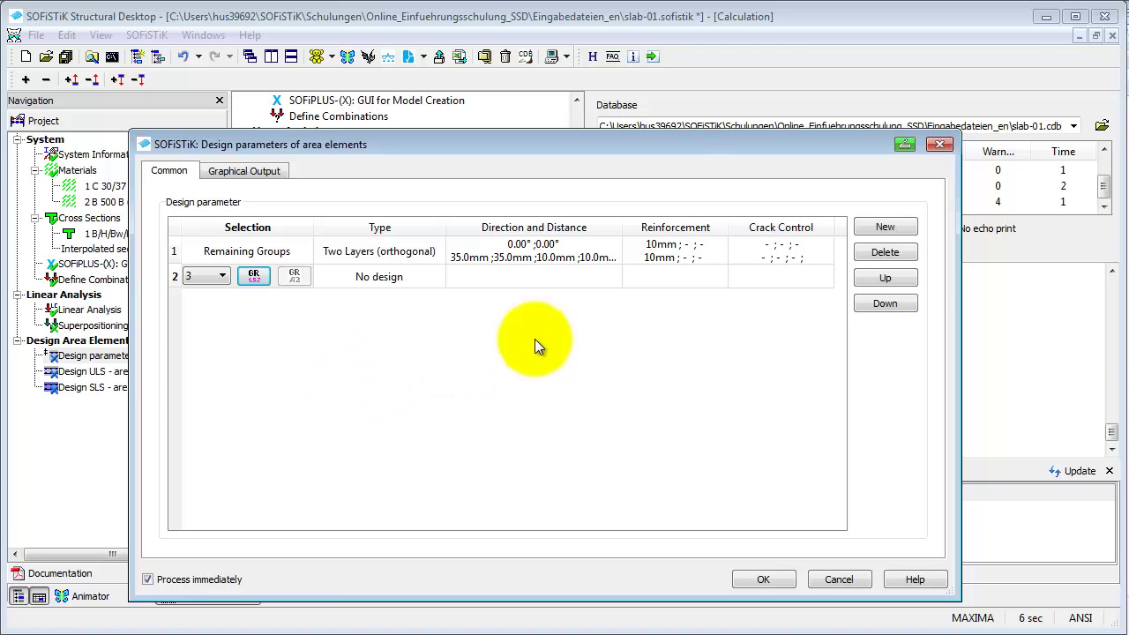
{"action": "left_click", "coordinate": [882, 252]}
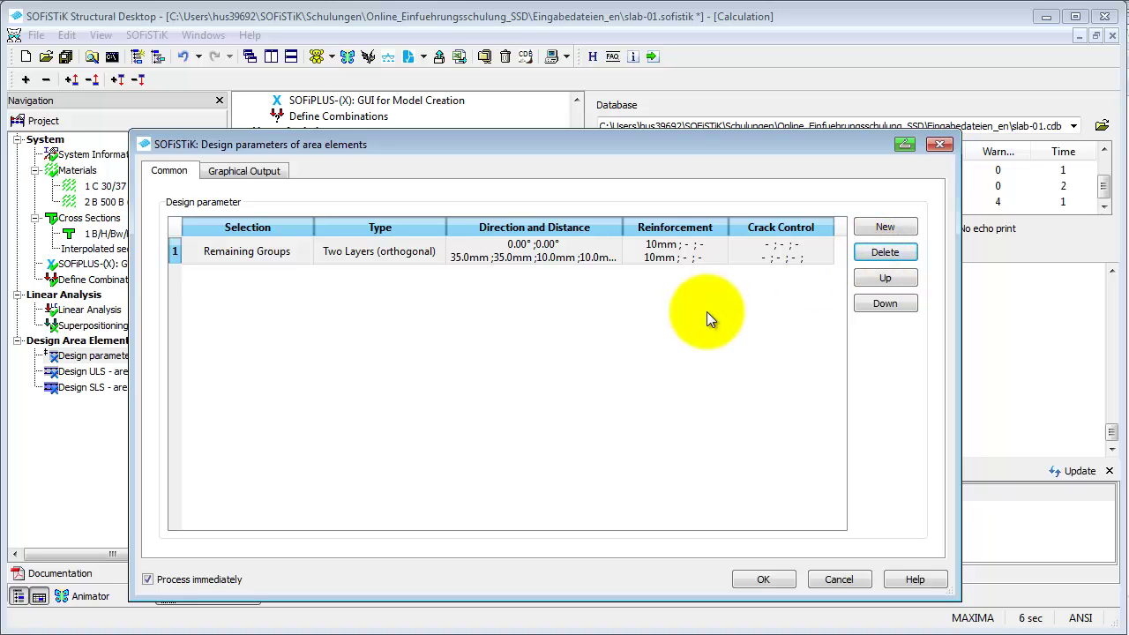
Confirm the design parameters and run the BEMESS calculation.
{"action": "left_click", "coordinate": [752, 578]}
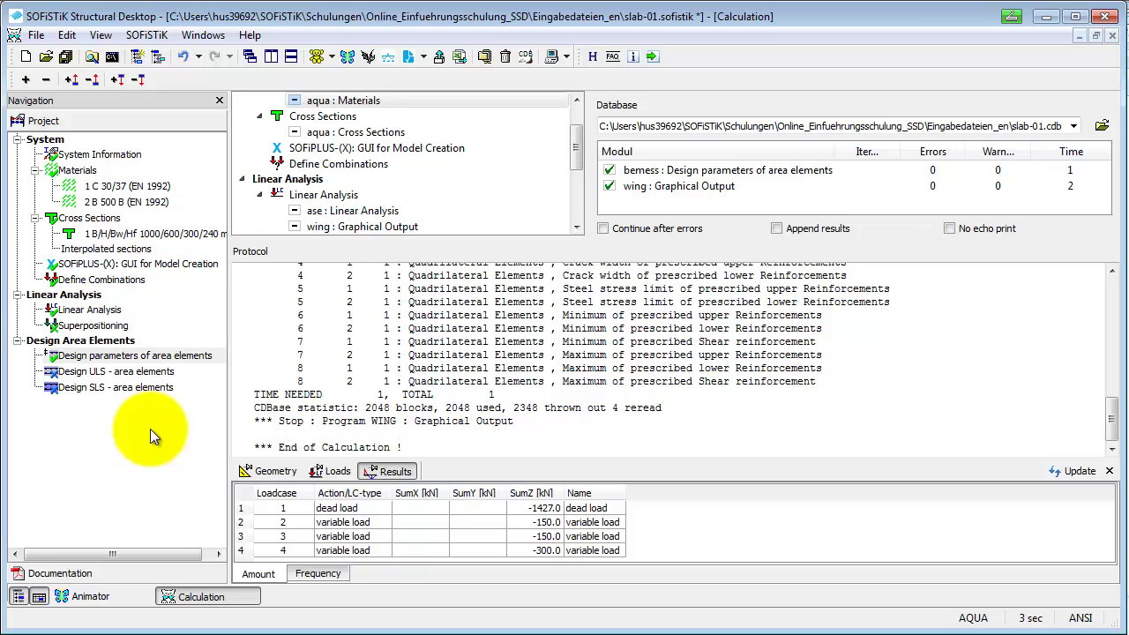
Open Design ULS – area elements, review its load case columns, then view shear reinforcement options.
{"action": "double_click", "coordinate": [116, 371]}
{"action": "mouse_move", "coordinate": [347, 323]}
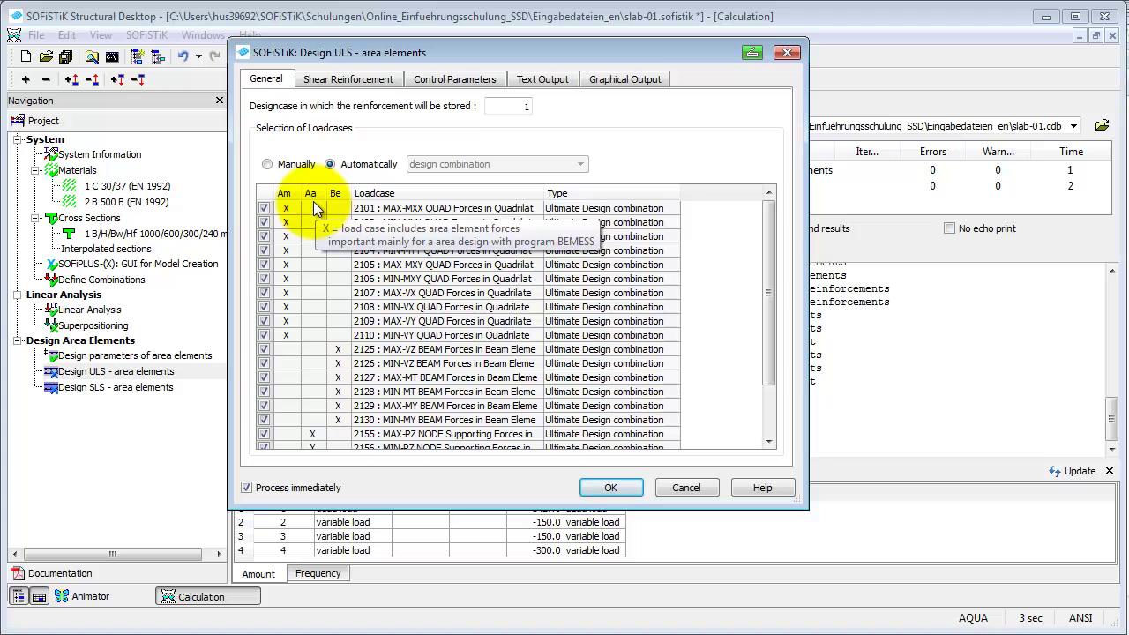
{"action": "mouse_move", "coordinate": [337, 208]}
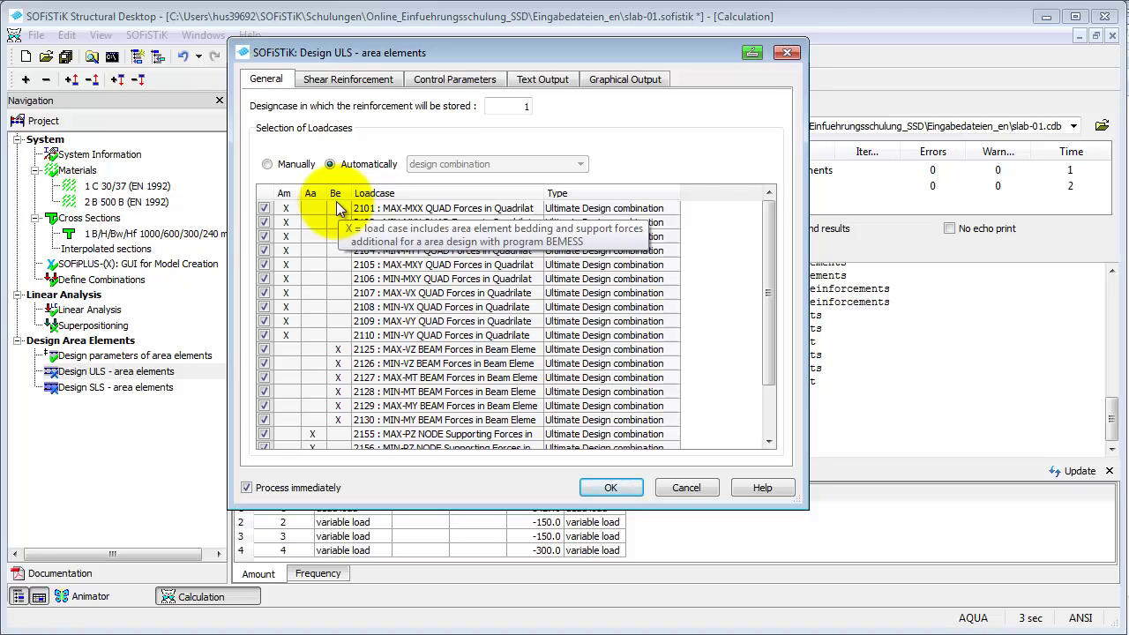
{"action": "left_click", "coordinate": [361, 81]}
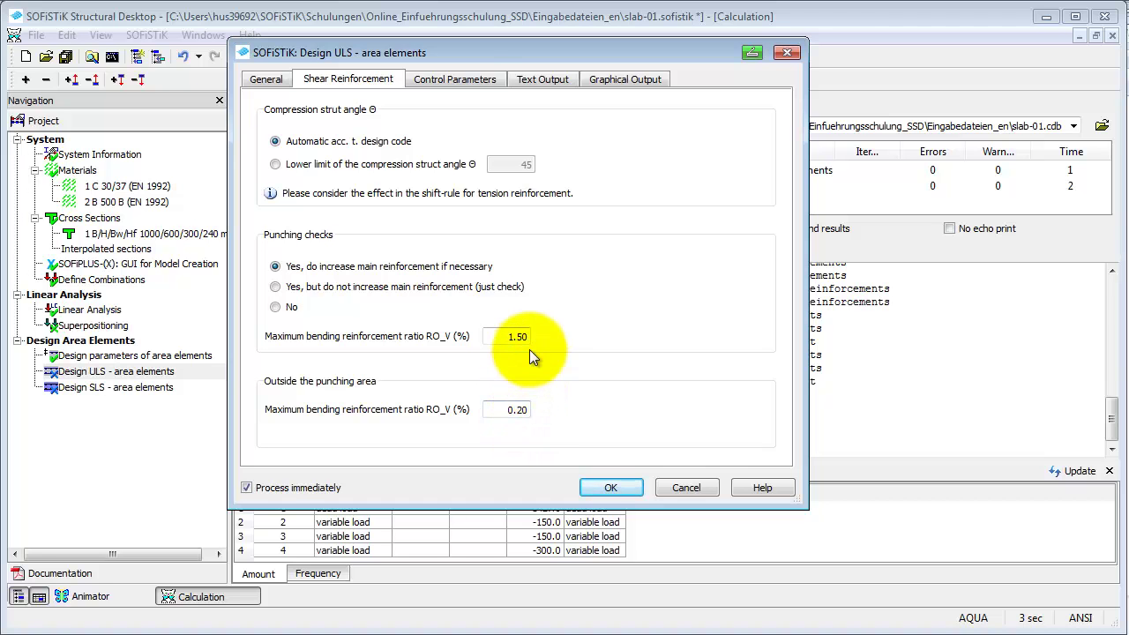
Review the ULS control, text and graphical output settings and run the ULS area design.
{"action": "left_click", "coordinate": [469, 82]}
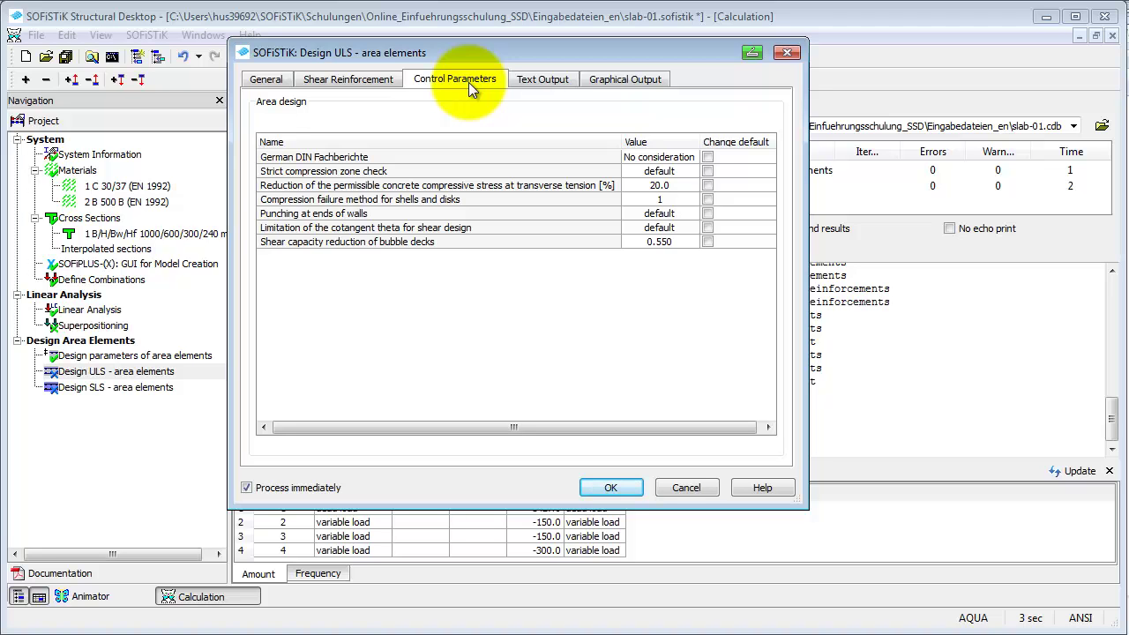
{"action": "left_click", "coordinate": [546, 81]}
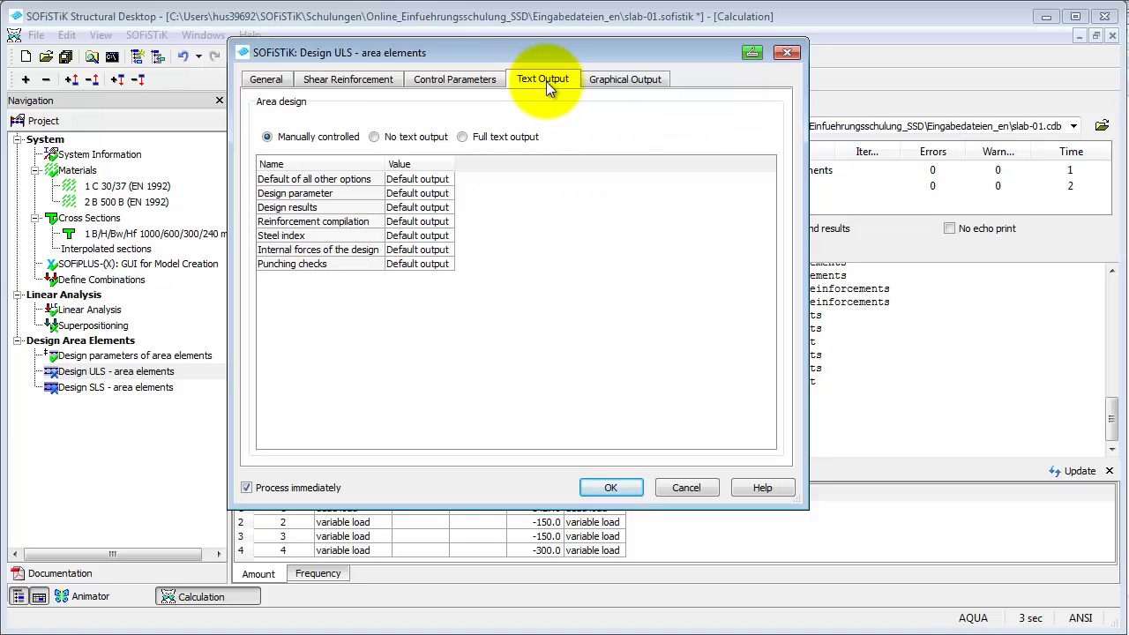
{"action": "left_click", "coordinate": [631, 80]}
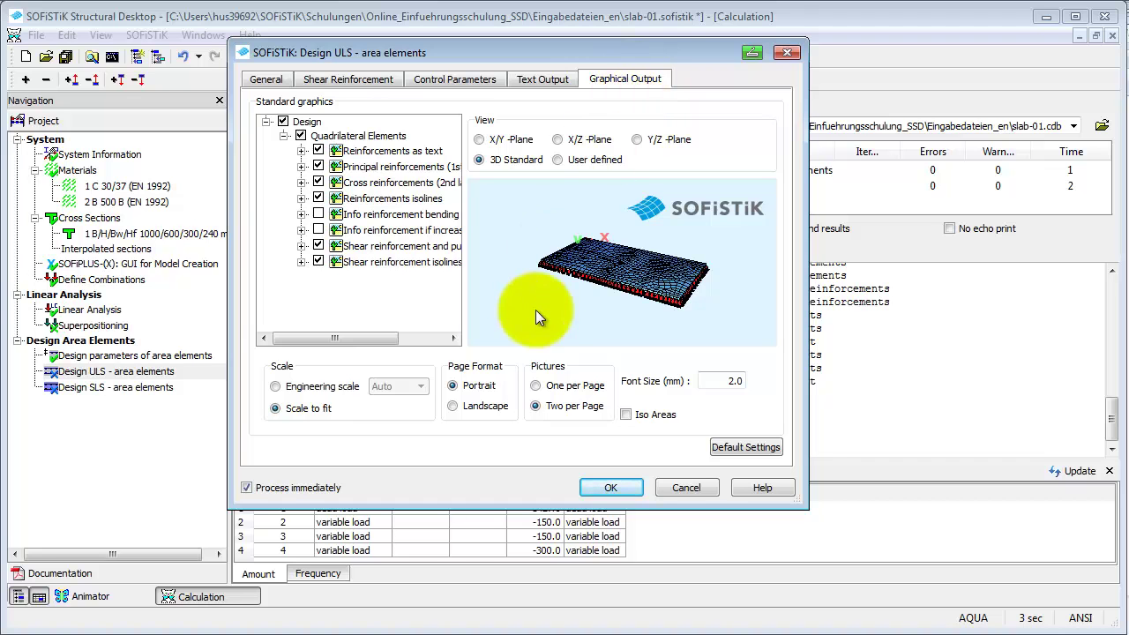
{"action": "left_click", "coordinate": [609, 489]}
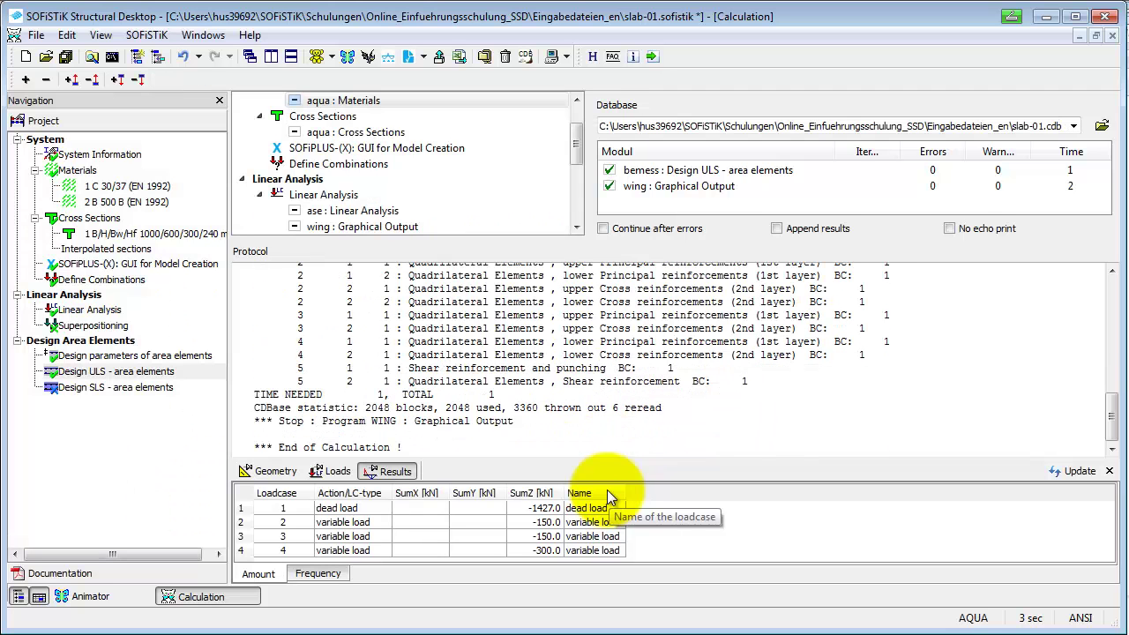
{"action": "double_click", "coordinate": [142, 392]}
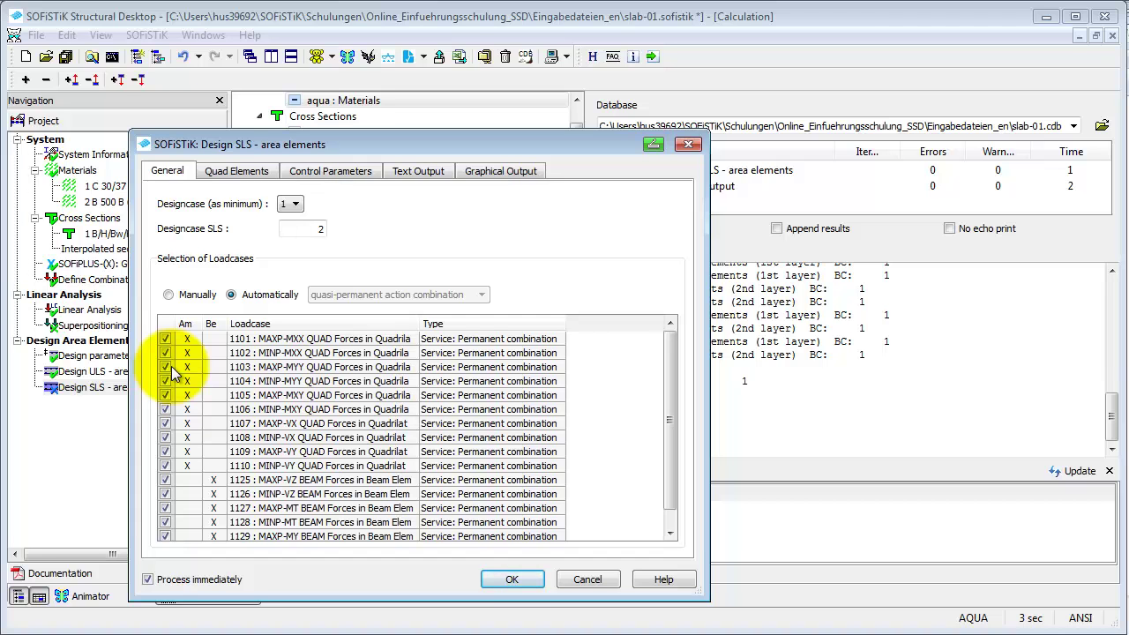
Keep tabulated standard crack widths for the SLS area design and run it.
{"action": "left_click", "coordinate": [246, 173]}
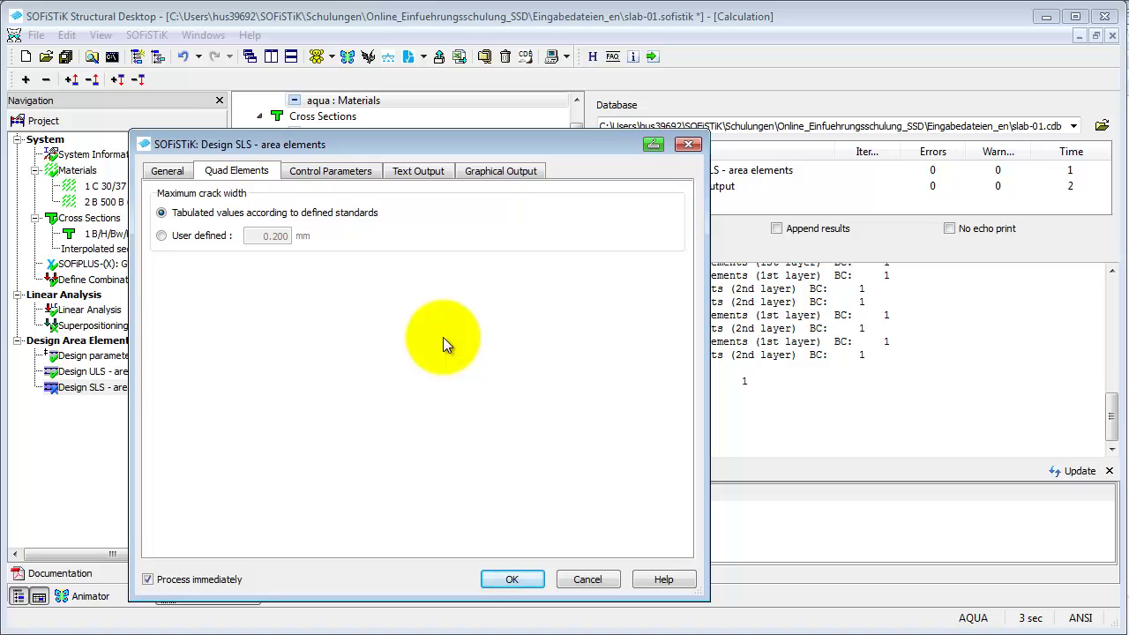
{"action": "left_click", "coordinate": [502, 576]}
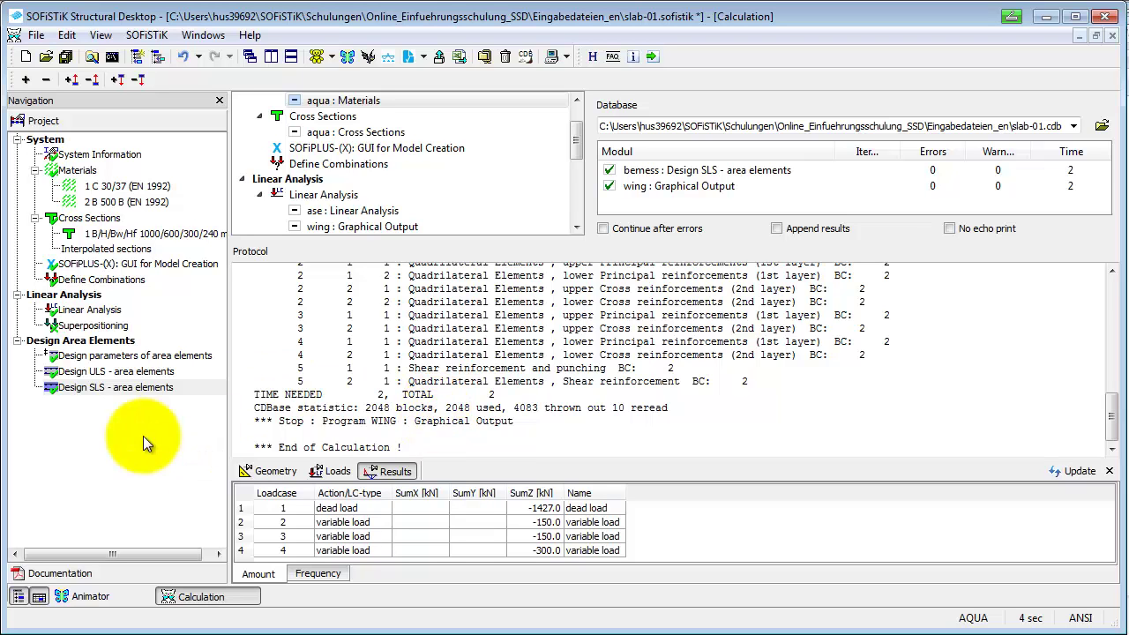
Insert a new Design Beams group into the task tree.
{"action": "right_click", "coordinate": [61, 431]}
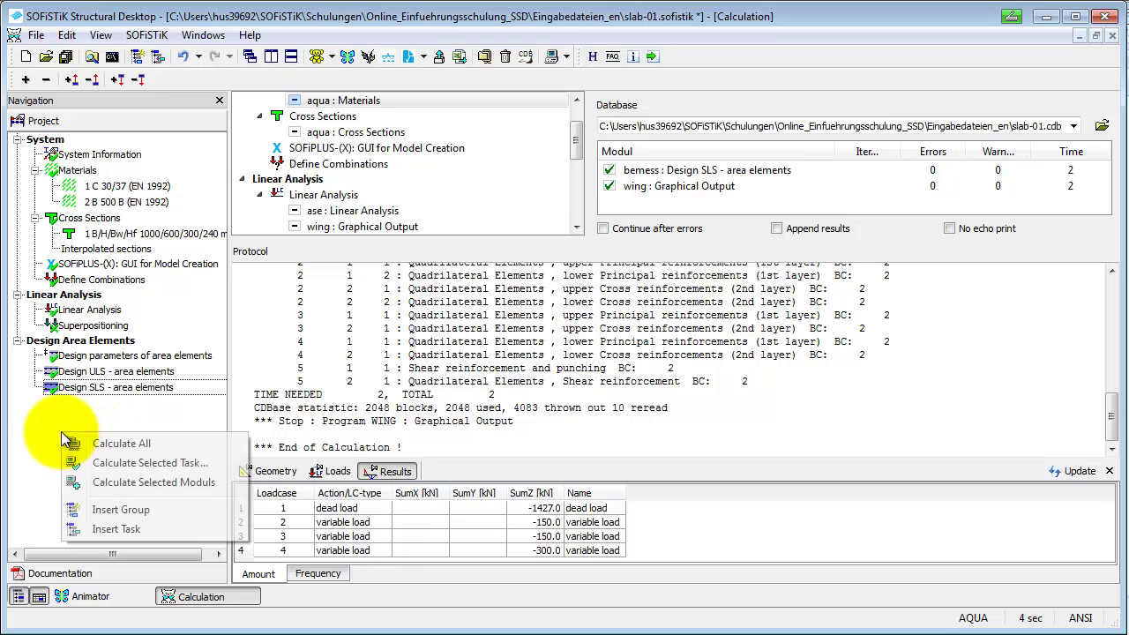
{"action": "left_click", "coordinate": [121, 509]}
{"action": "left_click", "coordinate": [221, 403]}
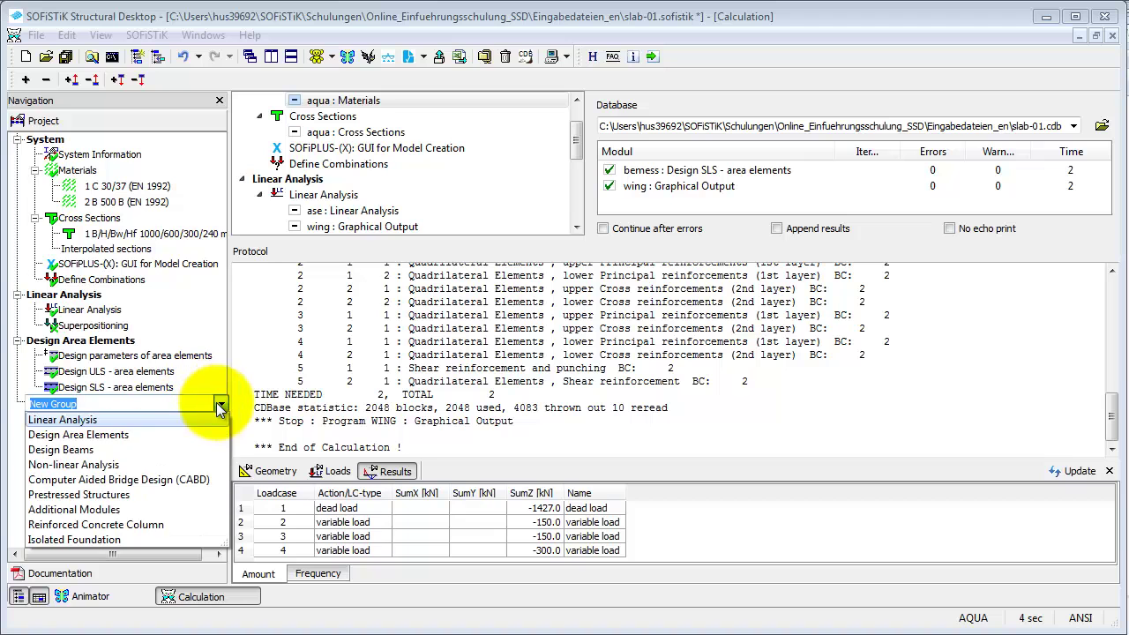
{"action": "left_click", "coordinate": [181, 446]}
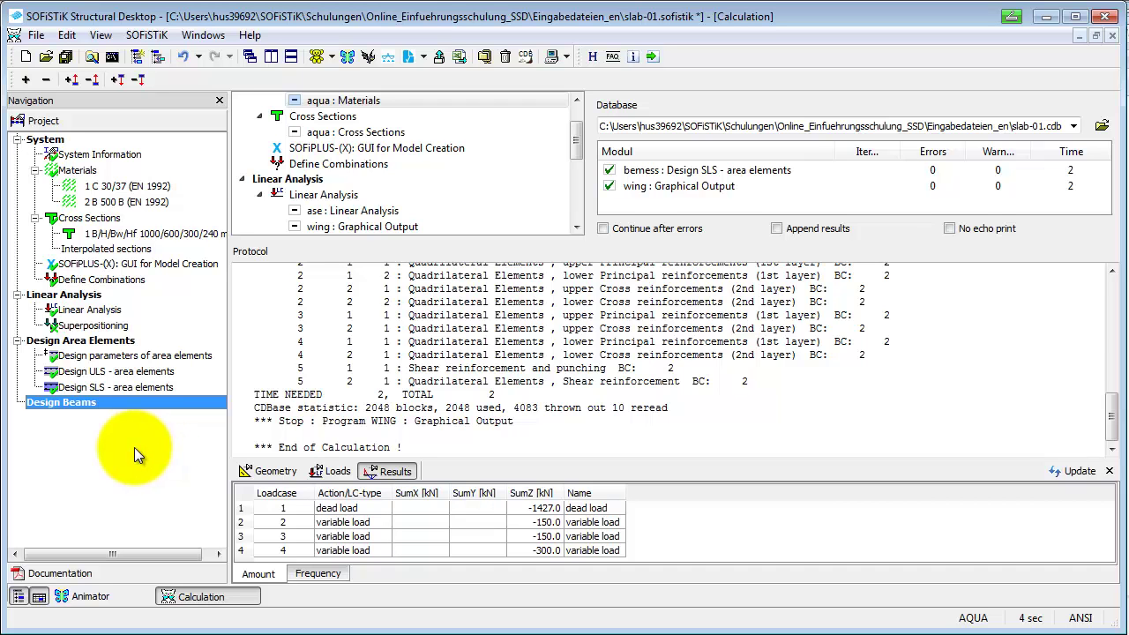
Add Design ULS - Beams and Design SLS - Beams tasks to the group.
{"action": "right_click", "coordinate": [85, 447]}
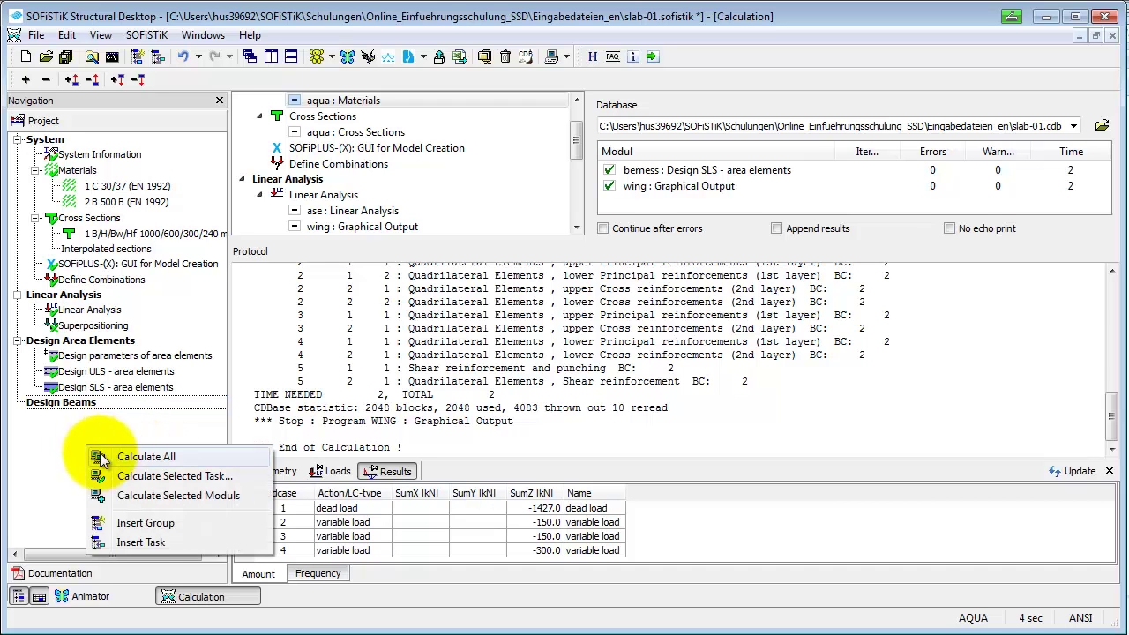
{"action": "left_click", "coordinate": [141, 544]}
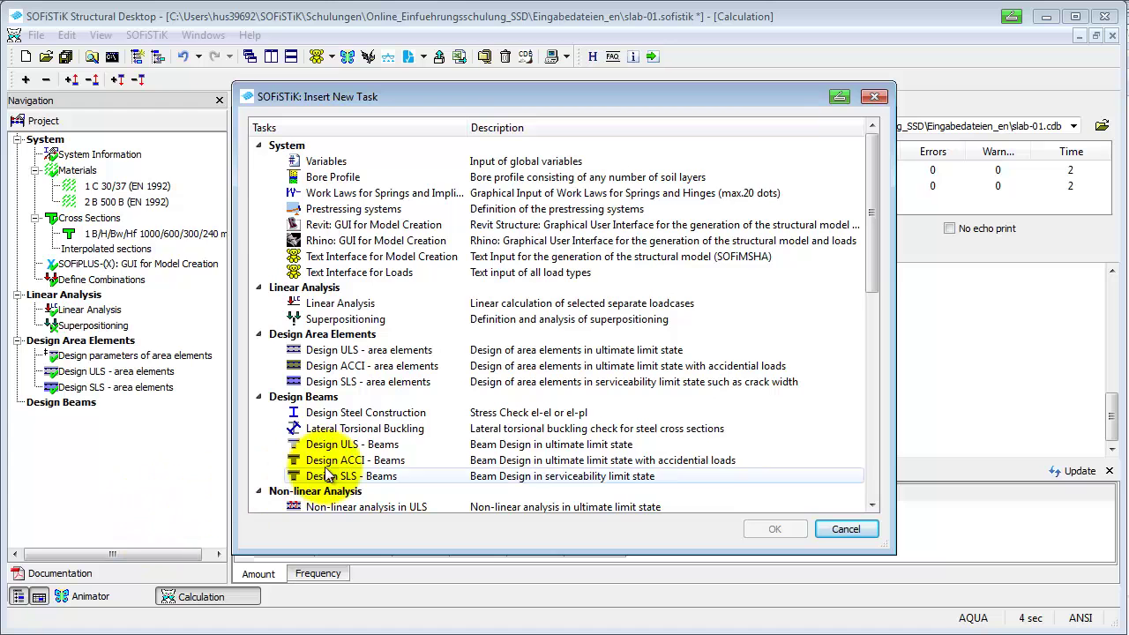
{"action": "left_click", "coordinate": [361, 445]}
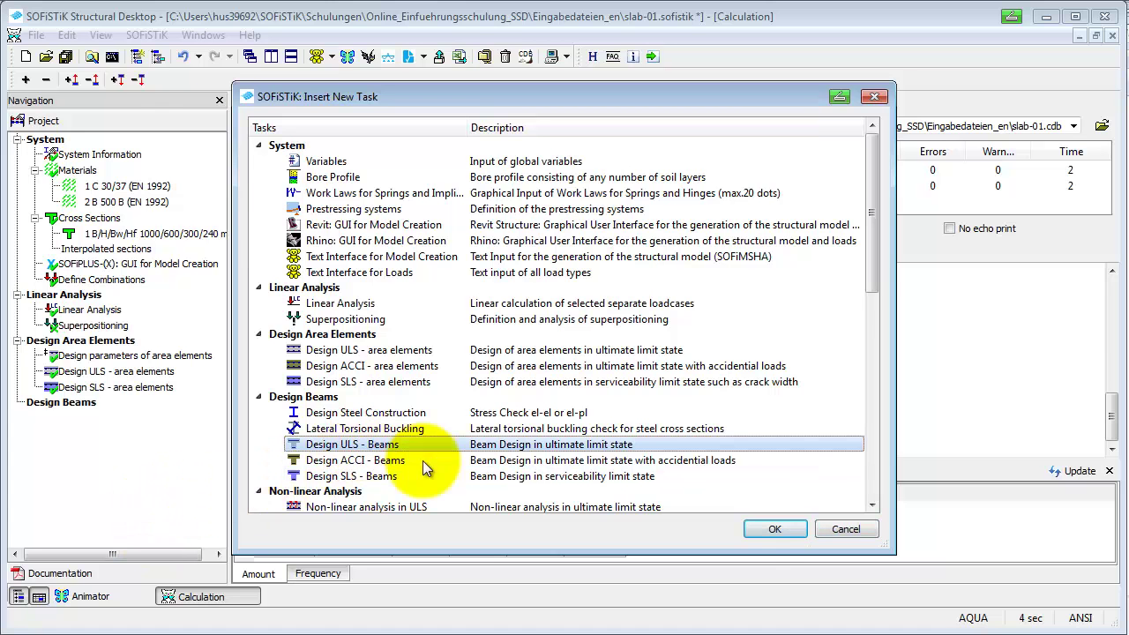
{"action": "left_click", "coordinate": [767, 530]}
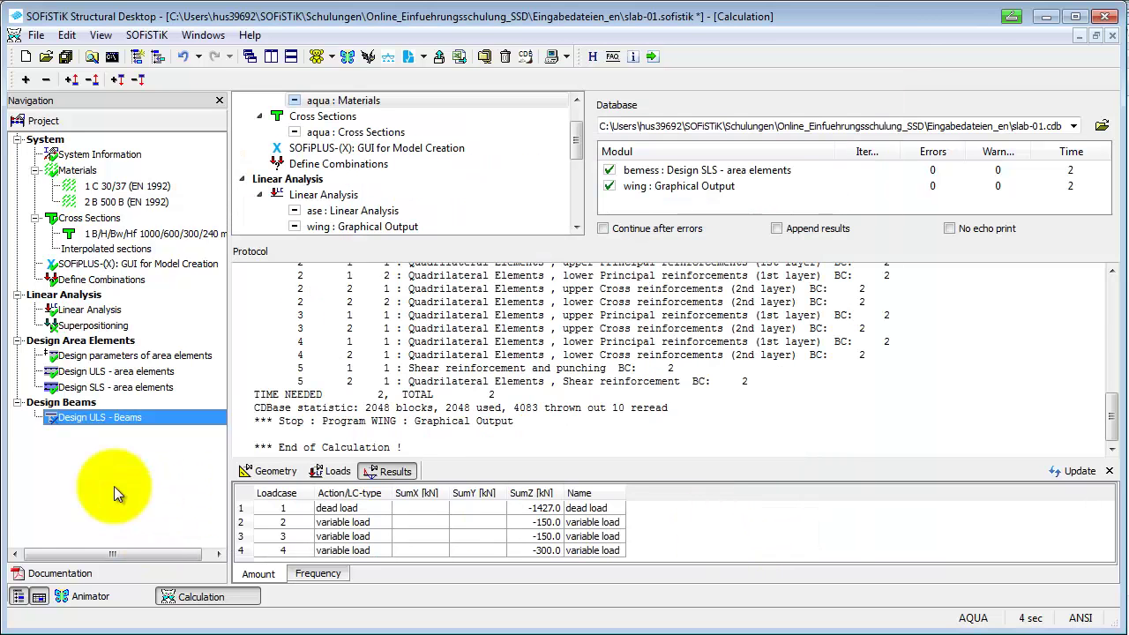
{"action": "right_click", "coordinate": [74, 468]}
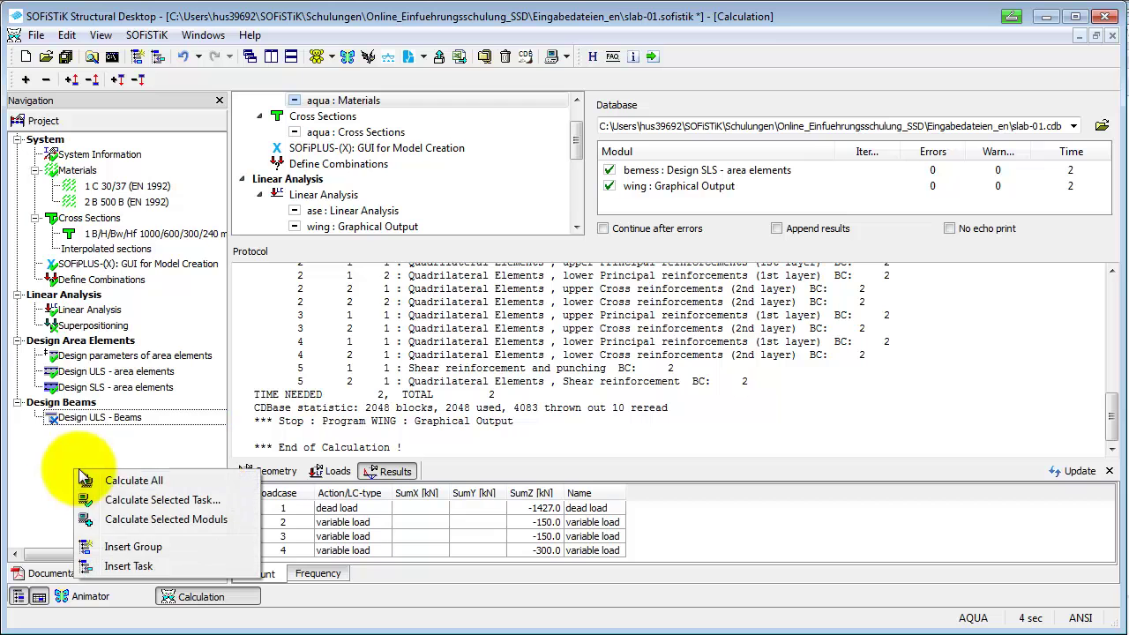
{"action": "left_click", "coordinate": [136, 567]}
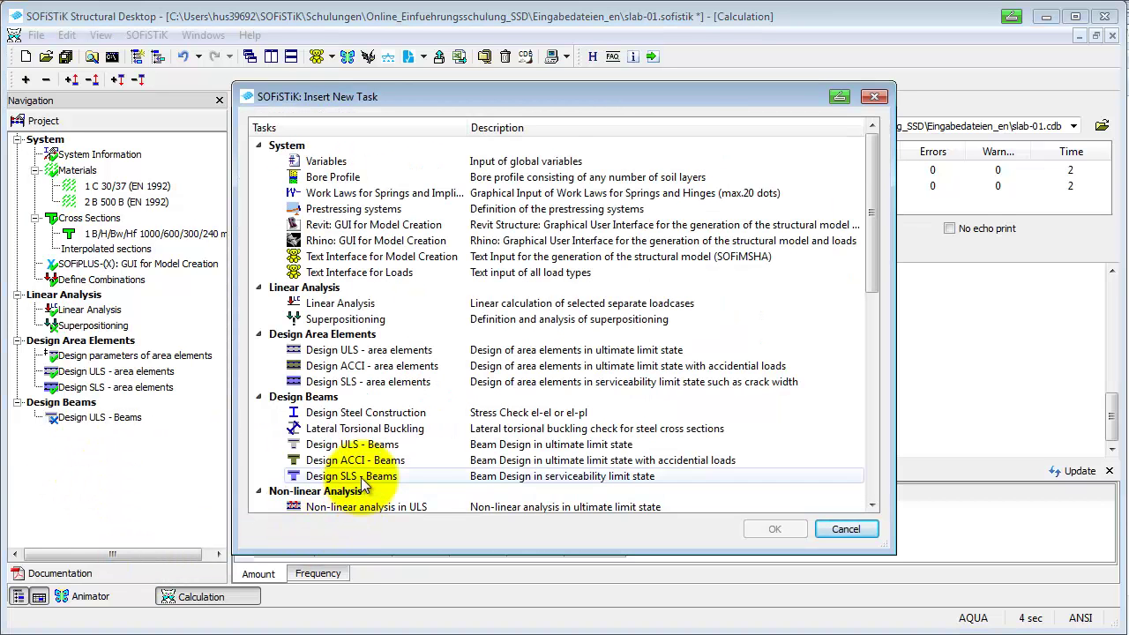
{"action": "left_click", "coordinate": [423, 476]}
{"action": "left_click", "coordinate": [763, 530]}
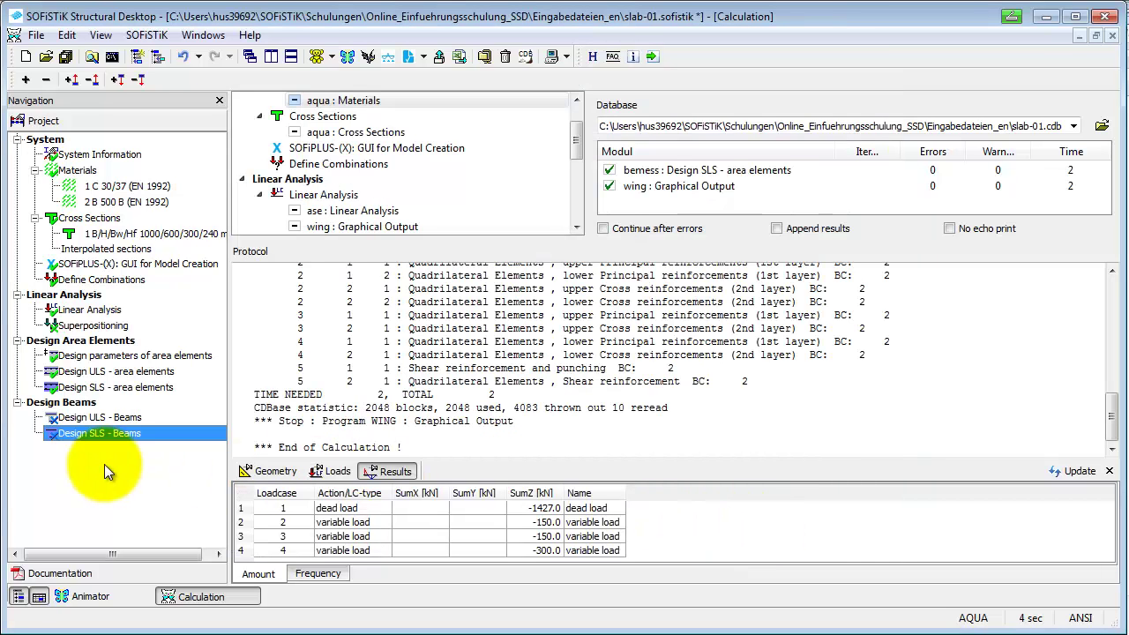
Accept the default Design ULS - Beams settings and start the AQB beam calculation.
{"action": "double_click", "coordinate": [95, 418]}
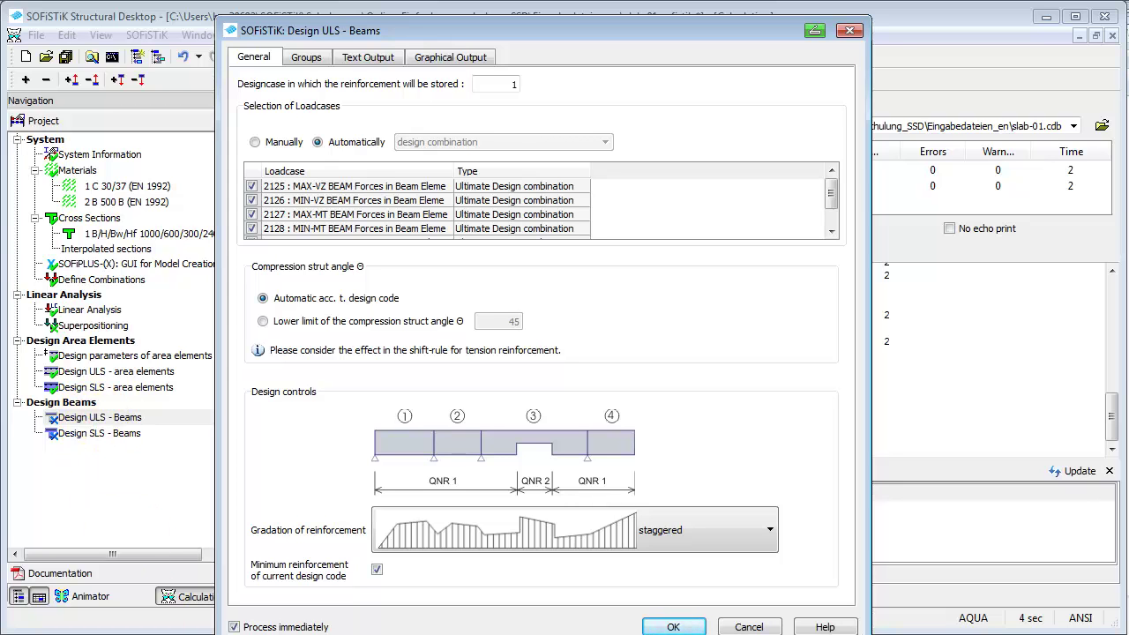
{"action": "left_click", "coordinate": [674, 627]}
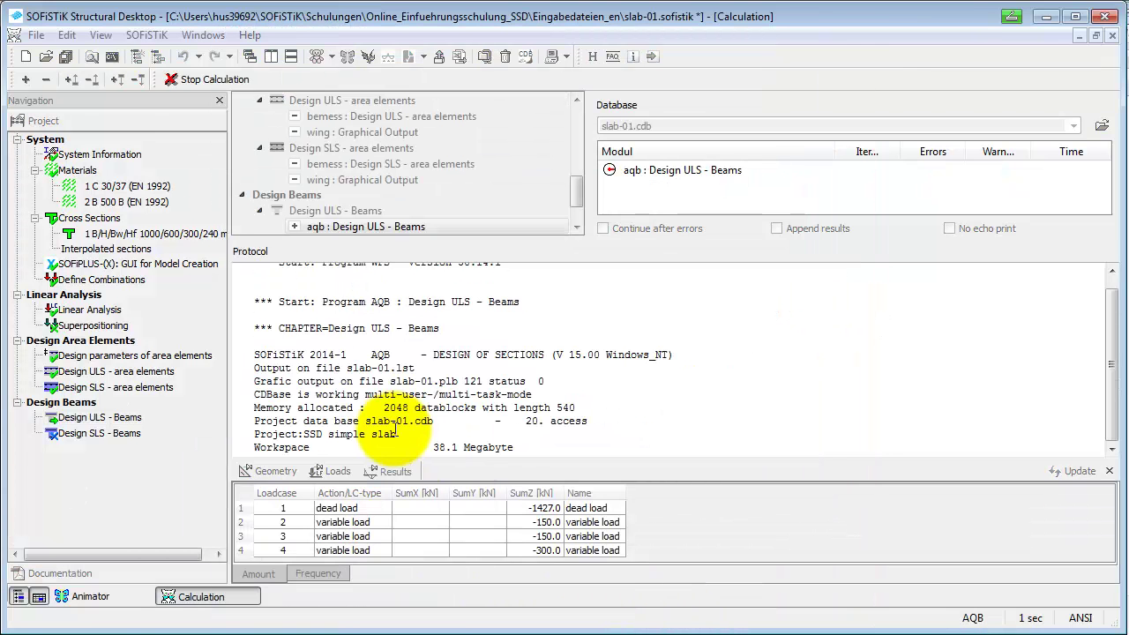